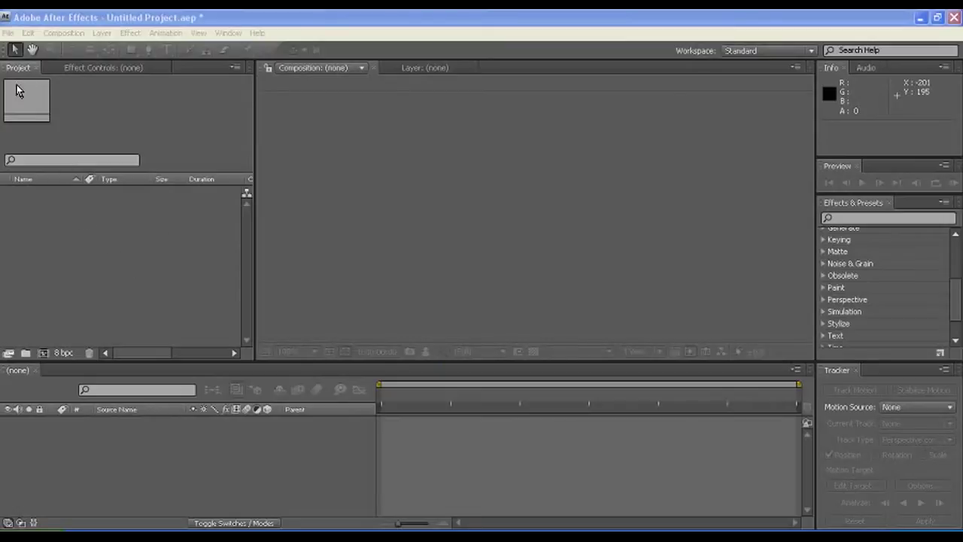
Browse the Import dialog to the tracking folder on the E: drive, then cancel it
double_click(151, 262)
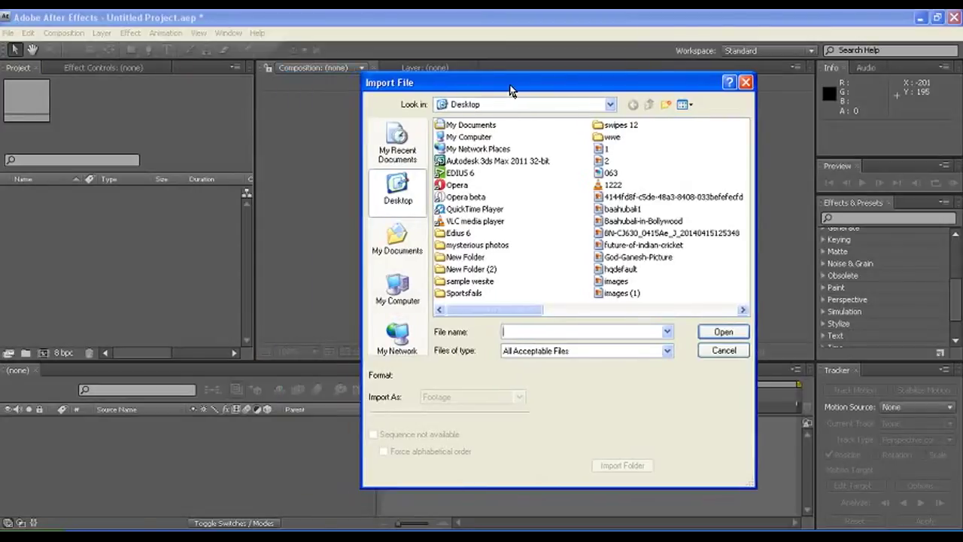
left_click_drag(434, 88, 485, 94)
left_click(397, 301)
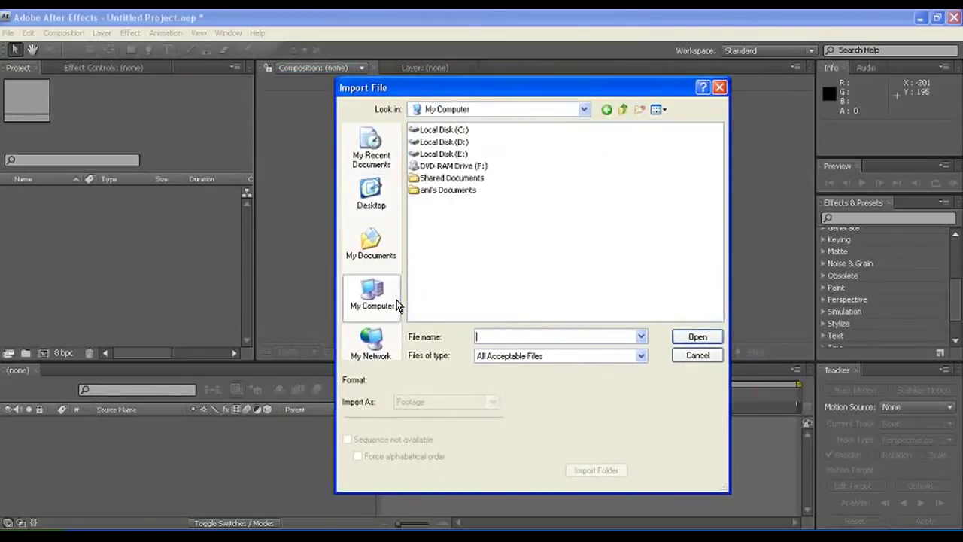
left_click(444, 155)
left_click(684, 339)
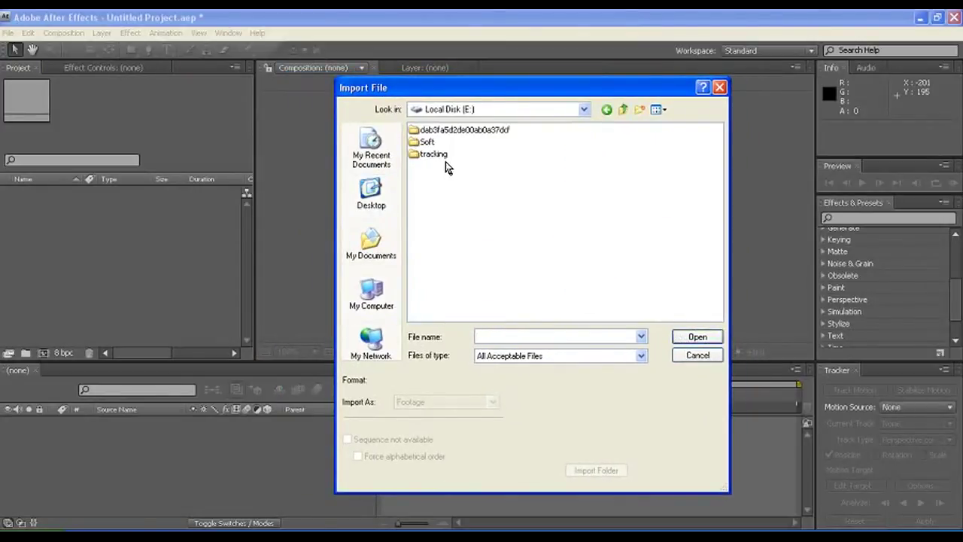
left_click(444, 158)
left_click(700, 338)
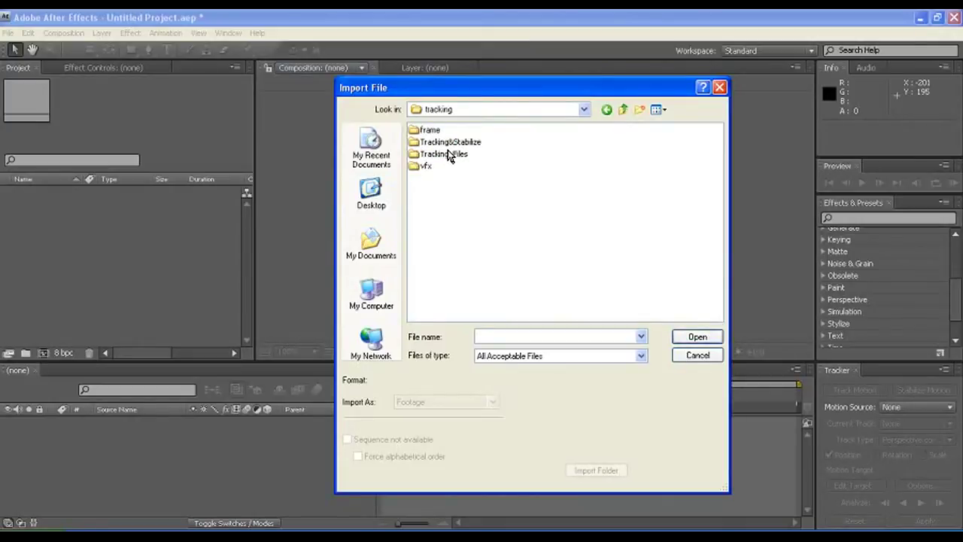
left_click(698, 355)
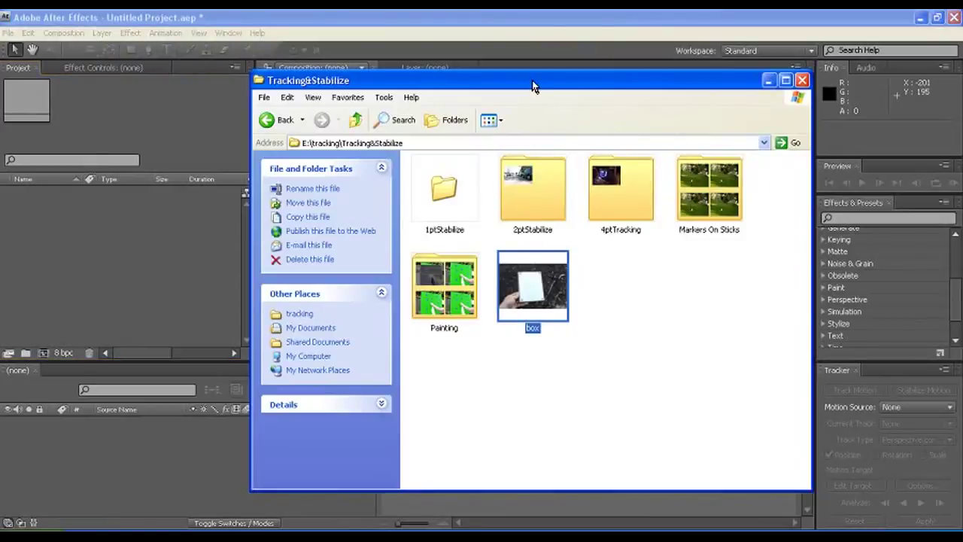
Drag box.mov from Explorer into the Project panel and onto the viewer, creating the 'box' composition
left_click_drag(532, 83, 667, 85)
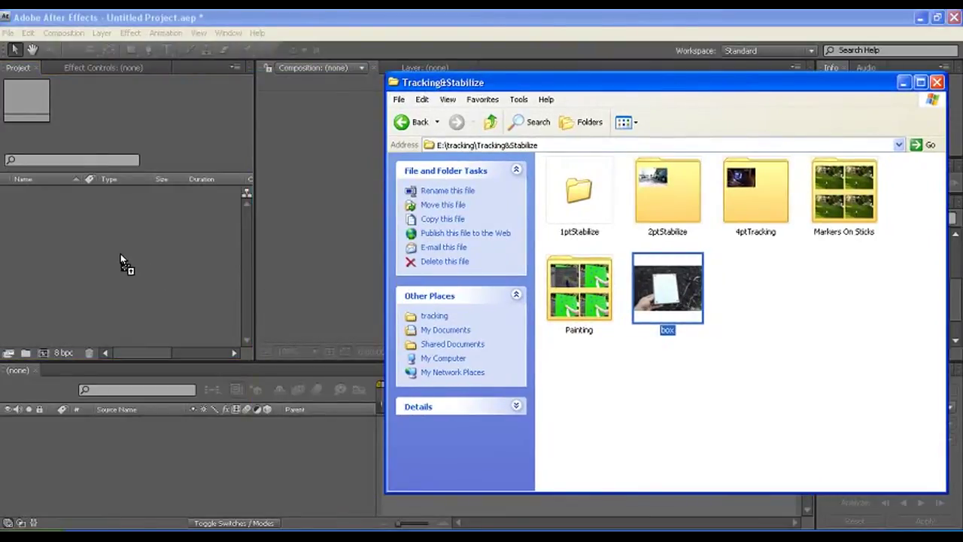
left_click_drag(85, 264, 120, 253)
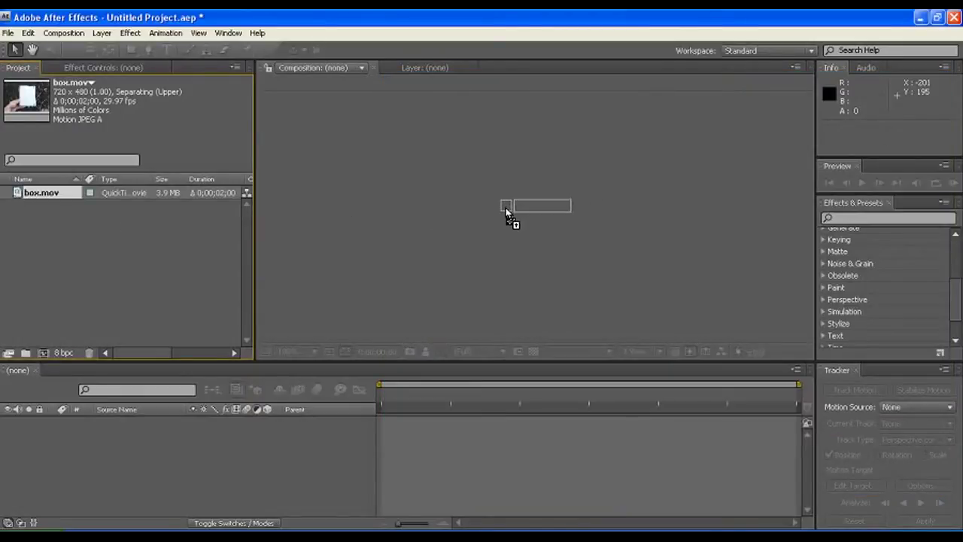
left_click_drag(18, 194, 500, 214)
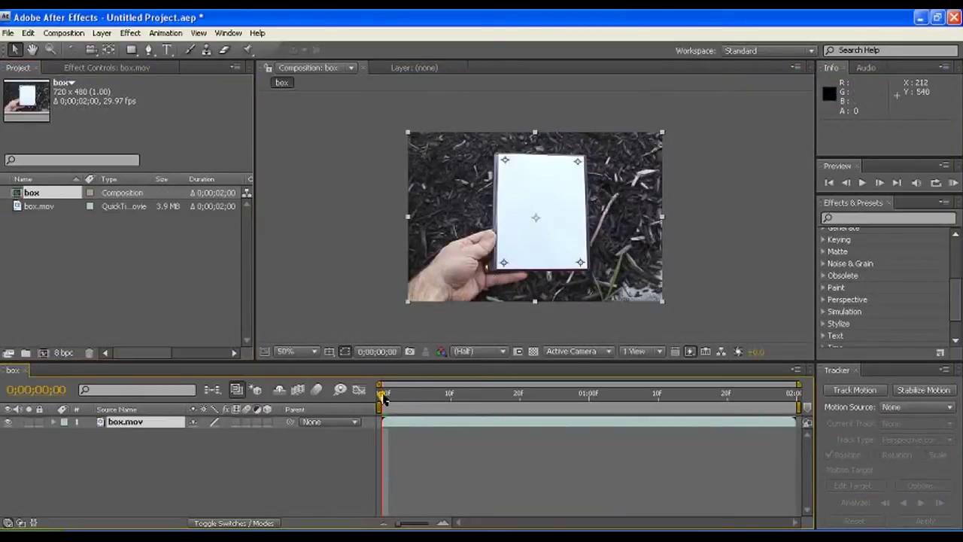
left_click_drag(386, 399, 666, 403)
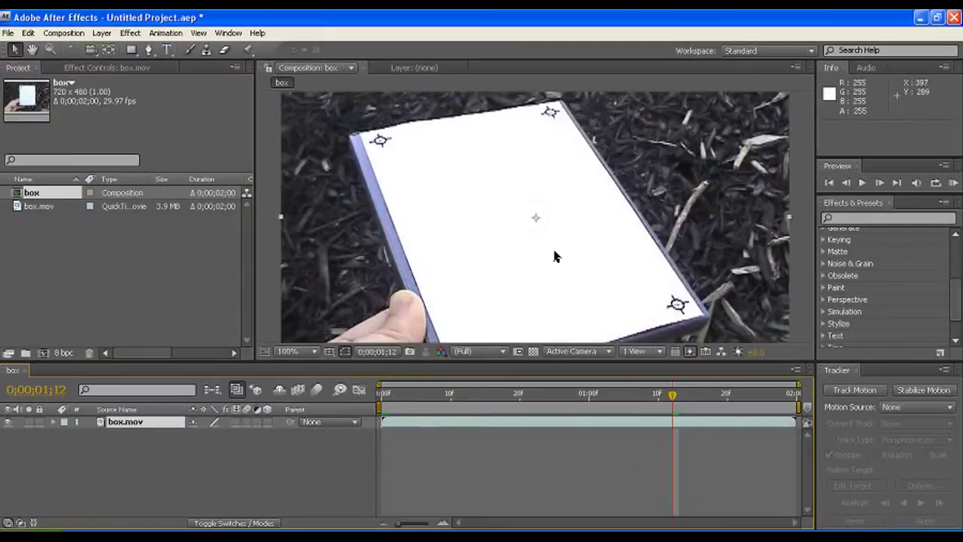
key("period")
key("h")
mouse_move(574, 256)
left_mouse_down()
mouse_move(601, 170)
mouse_move(472, 221)
mouse_move(673, 307)
mouse_move(620, 219)
mouse_move(516, 209)
mouse_move(577, 323)
mouse_move(562, 218)
left_mouse_up()
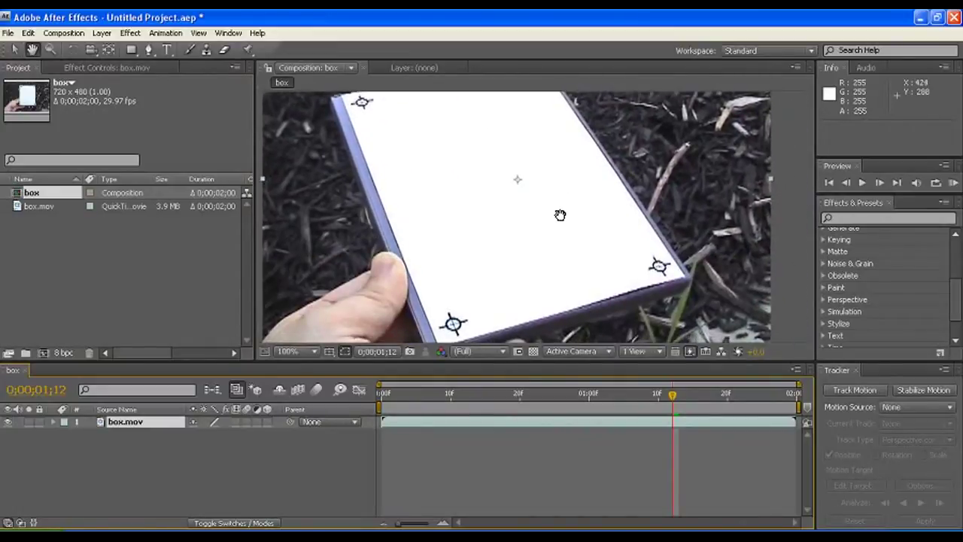
key("v")
key("comma")
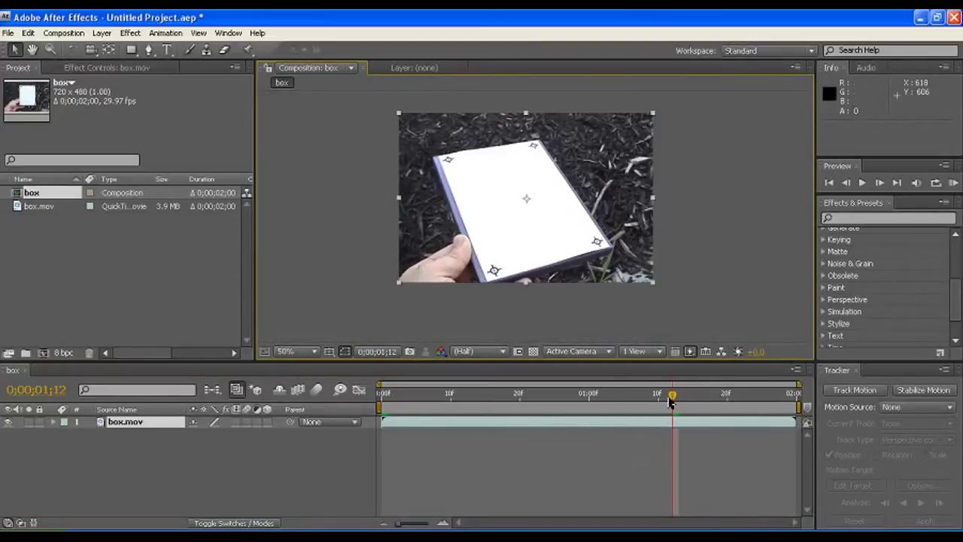
mouse_move(673, 403)
left_mouse_down()
mouse_move(452, 399)
mouse_move(708, 401)
mouse_move(380, 399)
left_mouse_up()
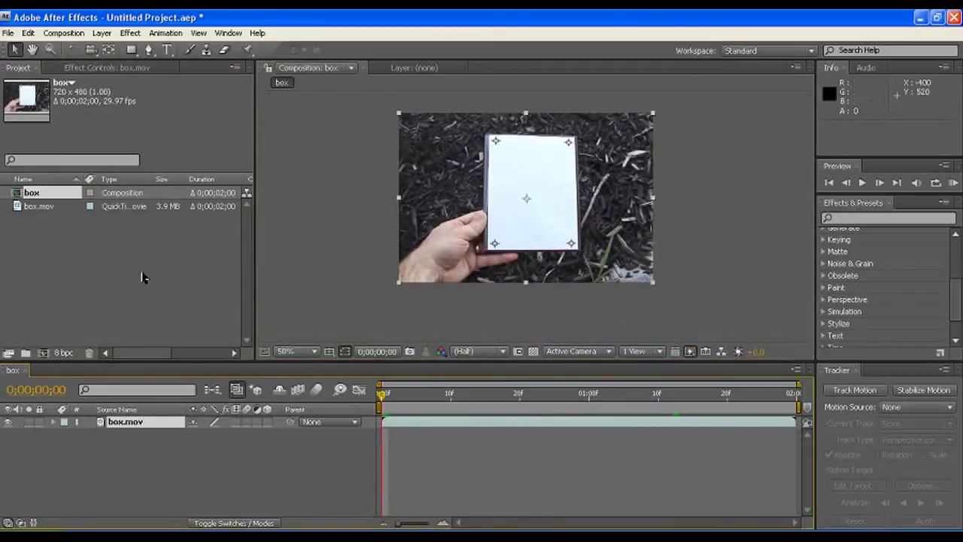
key("F7")
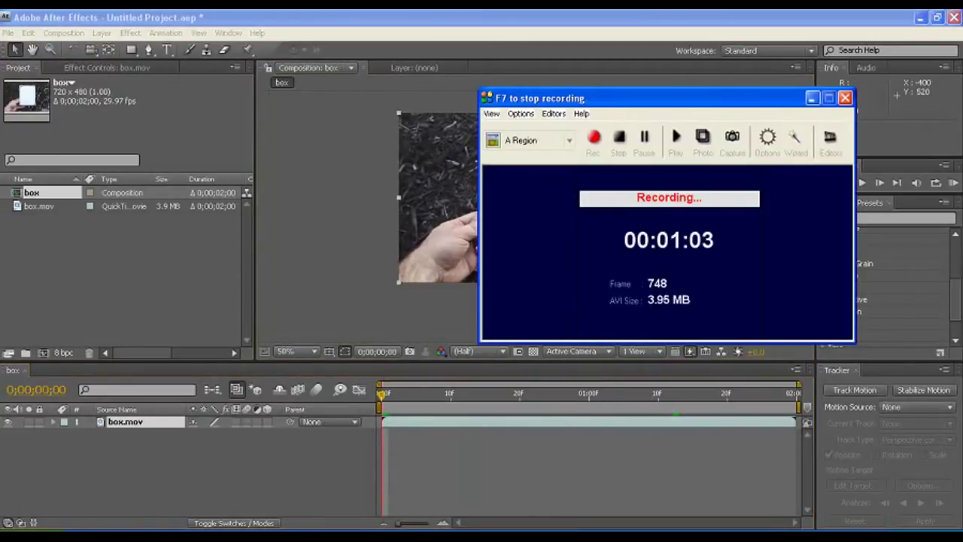
Import God-Ganesh-Picture from the Desktop using thumbnail view, then drag it toward the composition
double_click(147, 243)
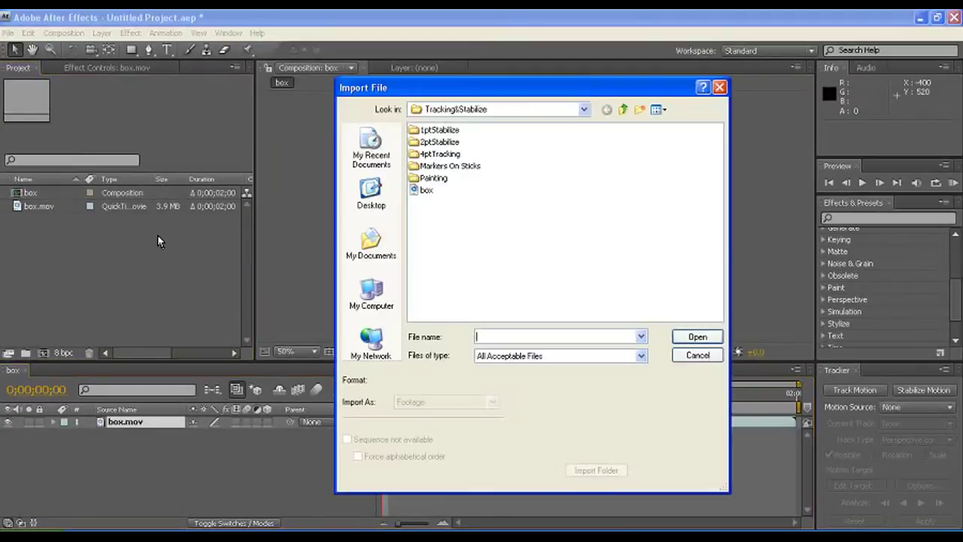
left_click(371, 195)
left_click(658, 110)
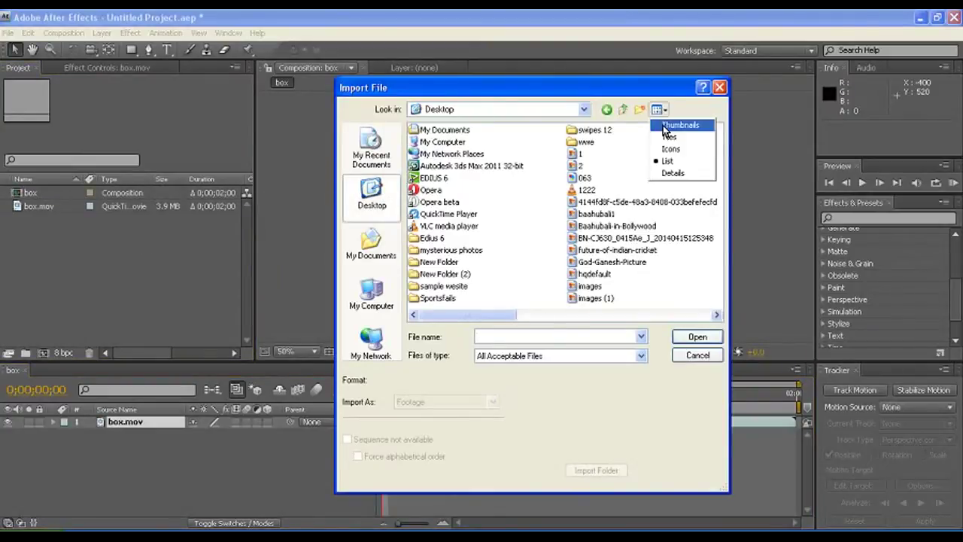
left_click(665, 127)
left_click_drag(717, 150, 678, 248)
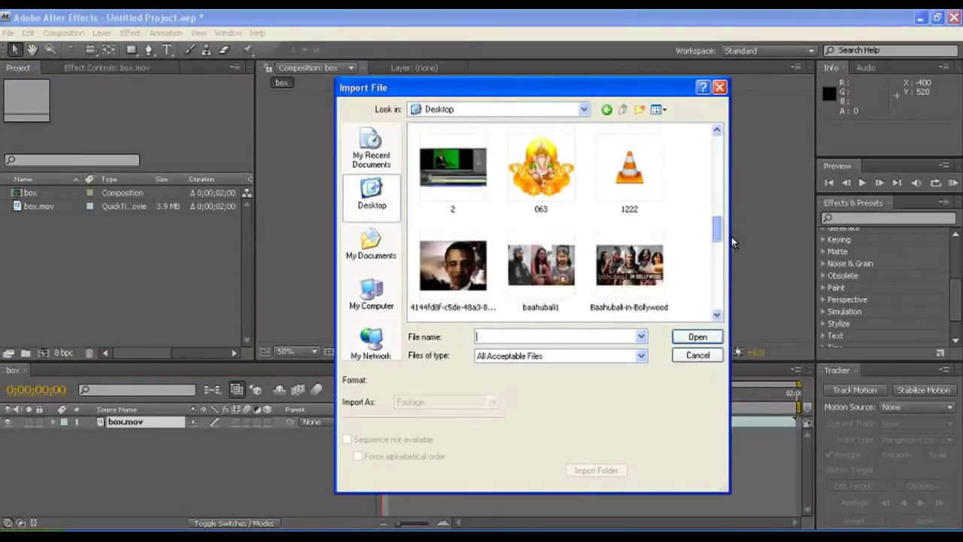
left_click(629, 207)
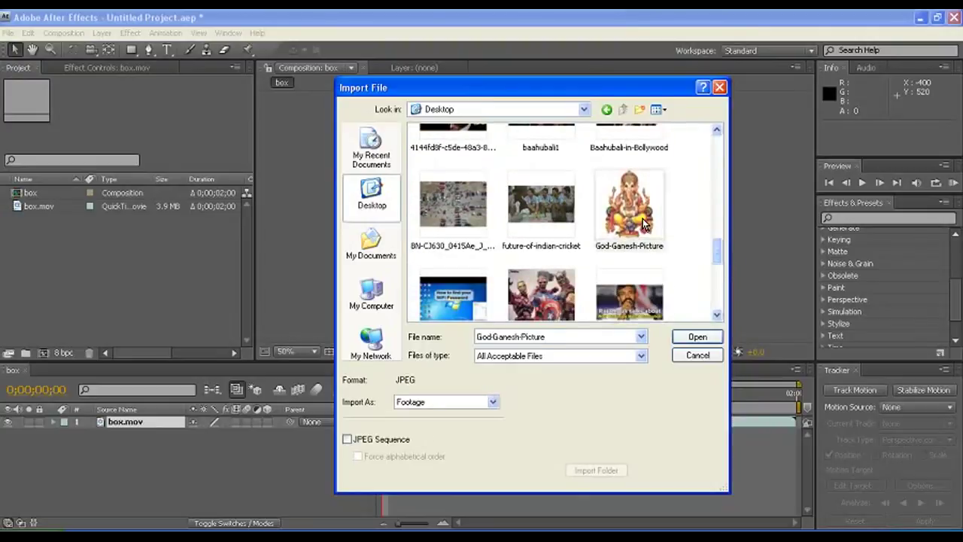
left_click(694, 339)
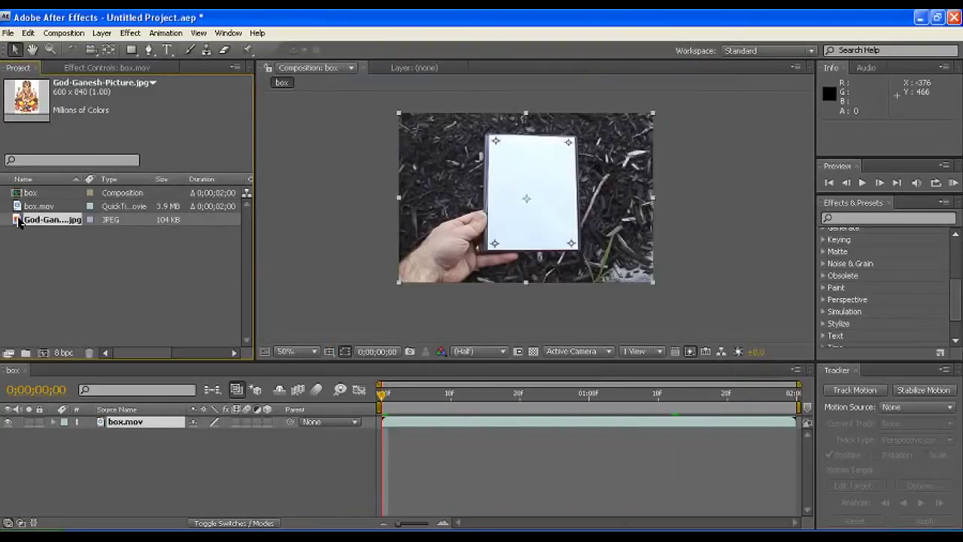
mouse_move(20, 220)
left_mouse_down()
mouse_move(517, 224)
mouse_move(514, 210)
left_mouse_up()
Add God-Ganesh-Picture.jpg as the top layer and move it to about 368.0, 262.0 over the card
left_click_drag(17, 222, 530, 230)
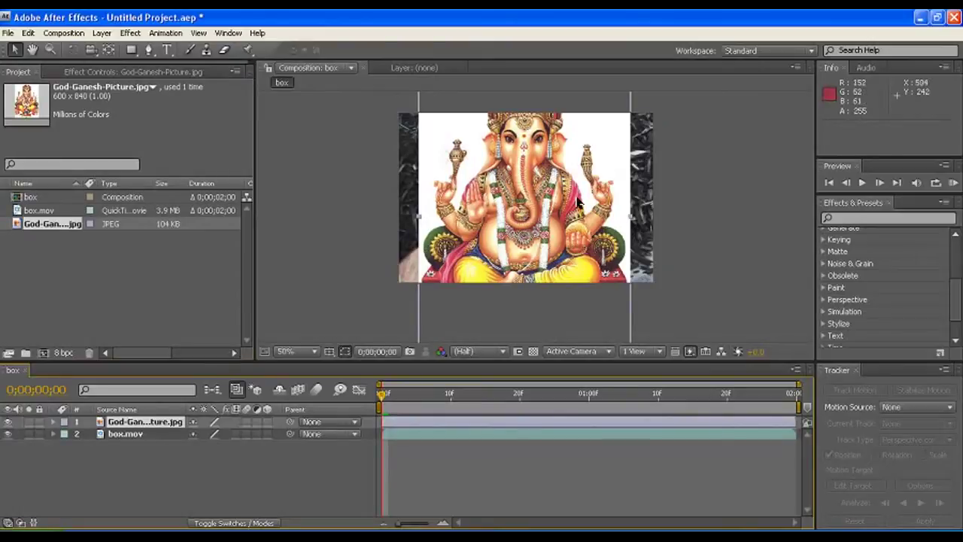
left_click_drag(578, 201, 403, 203)
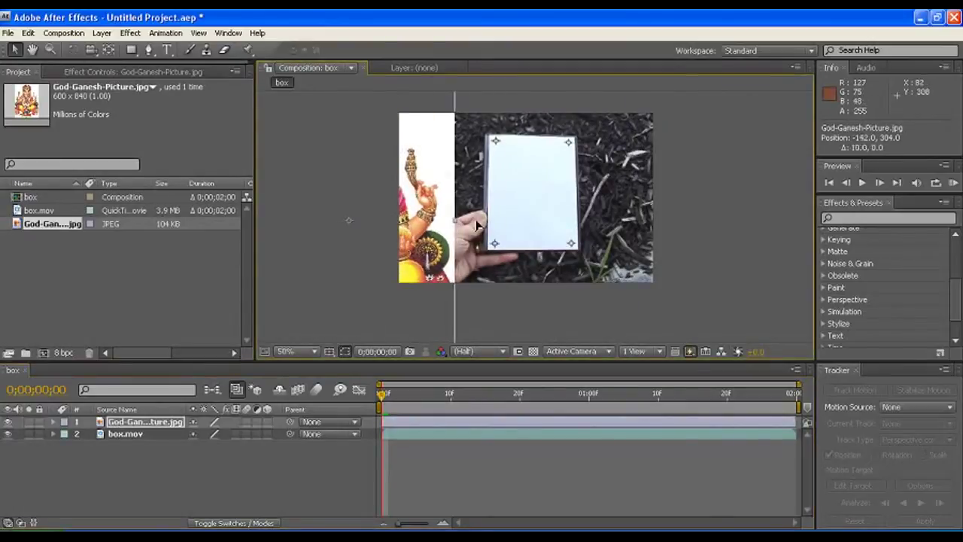
left_click_drag(376, 235, 565, 218)
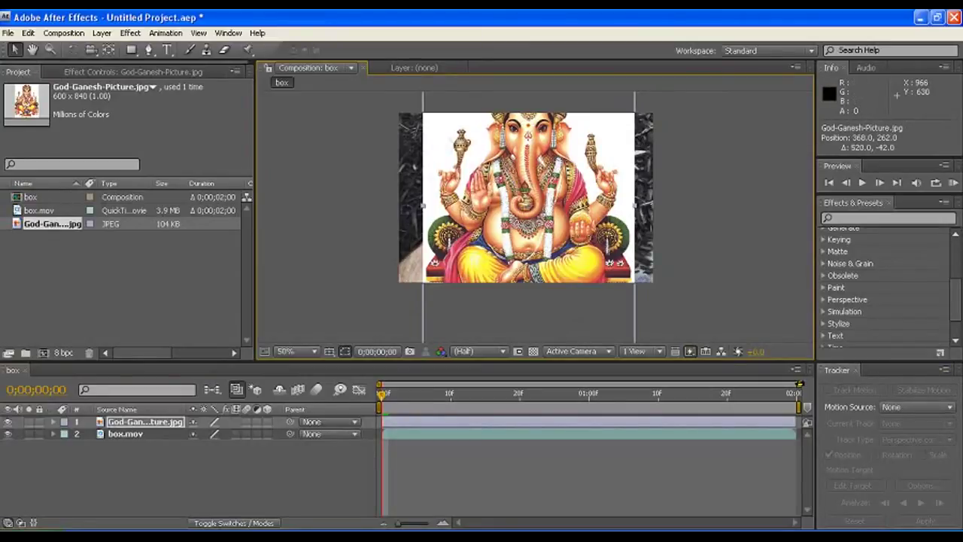
left_click(228, 33)
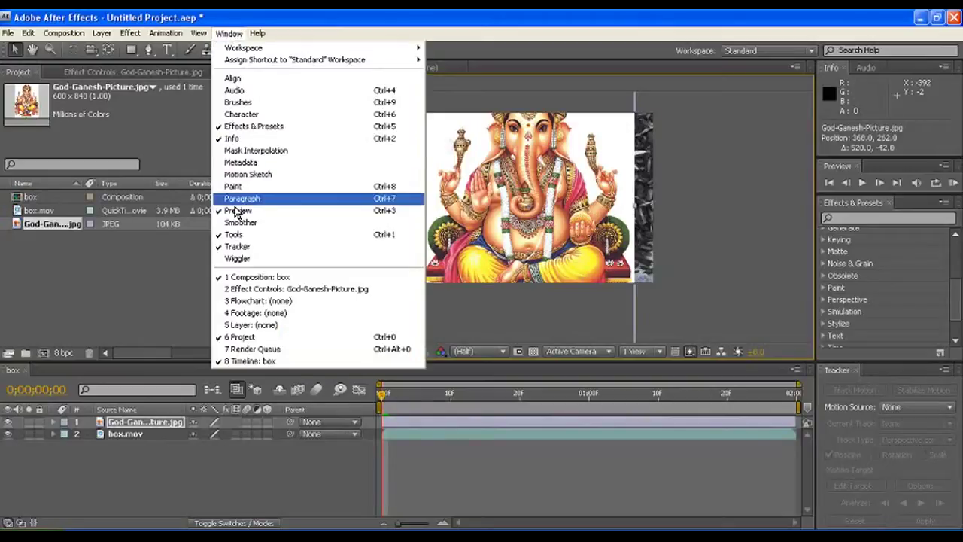
left_click(243, 248)
left_click(228, 33)
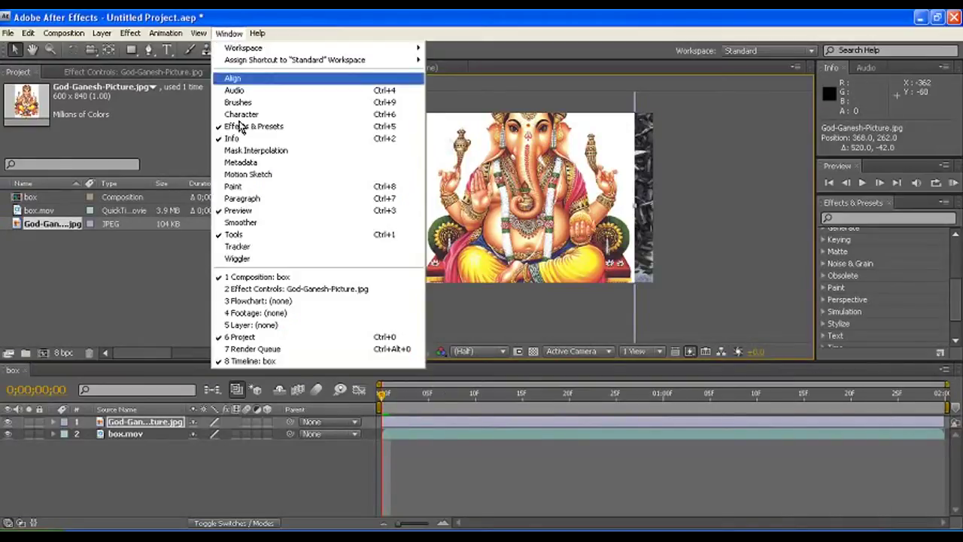
left_click(238, 248)
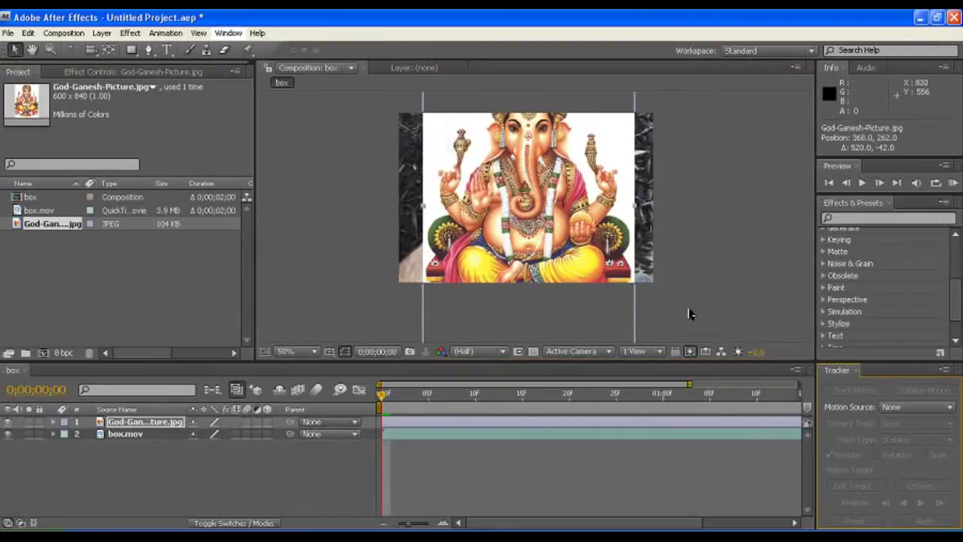
left_click(652, 164)
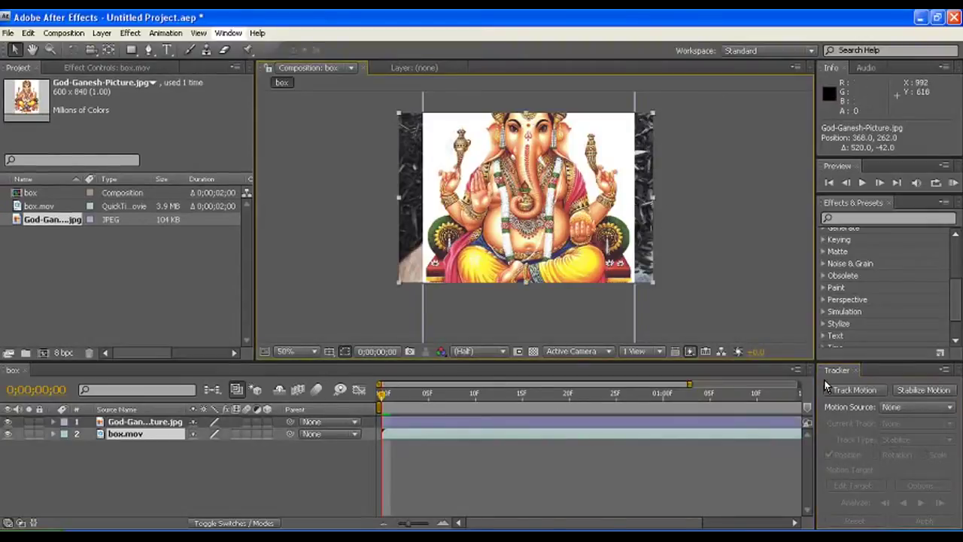
Start Track Motion on box.mov targeting the Ganesh layer, and zoom the Layer viewer to 100%
left_click(866, 391)
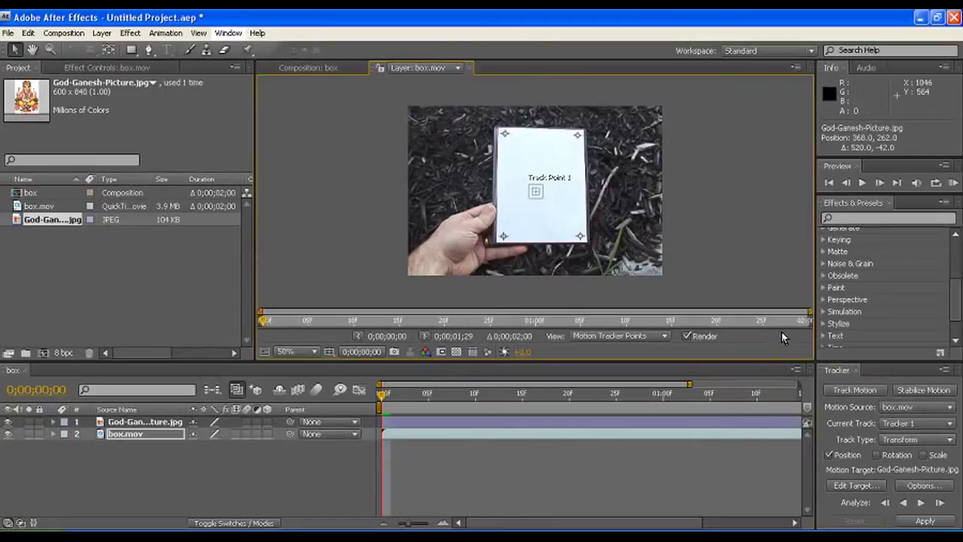
key("period")
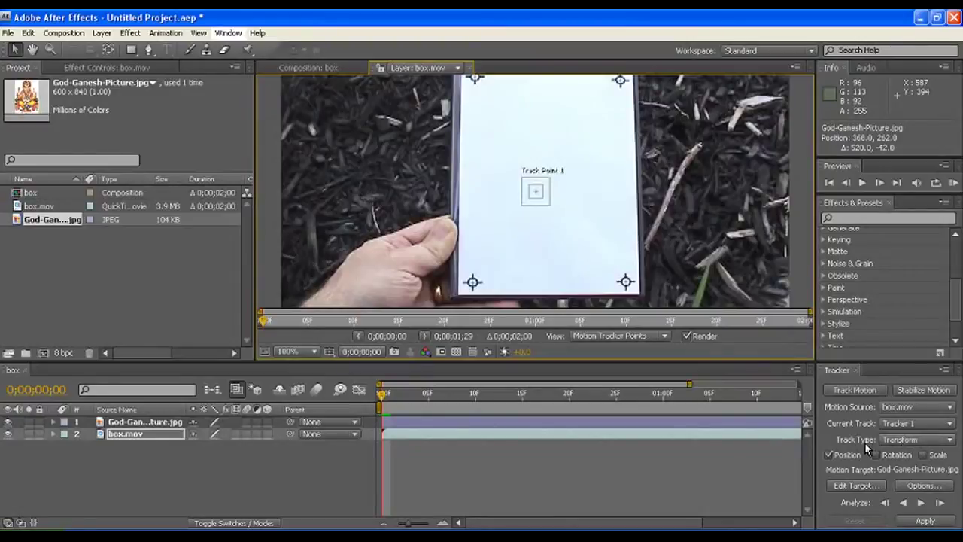
Switch Track Type to Perspective Corner Pin and zoom the Layer view in on the white card
left_click(941, 440)
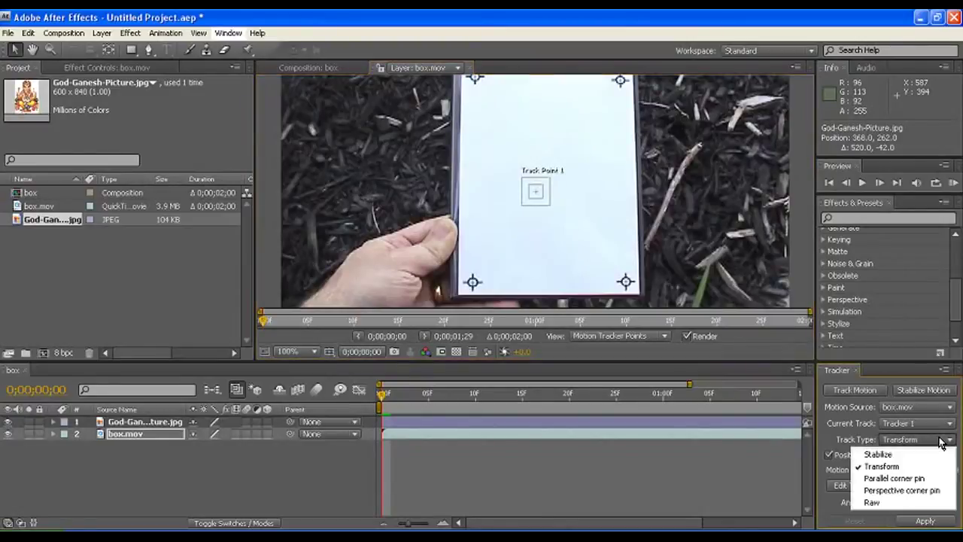
left_click(922, 492)
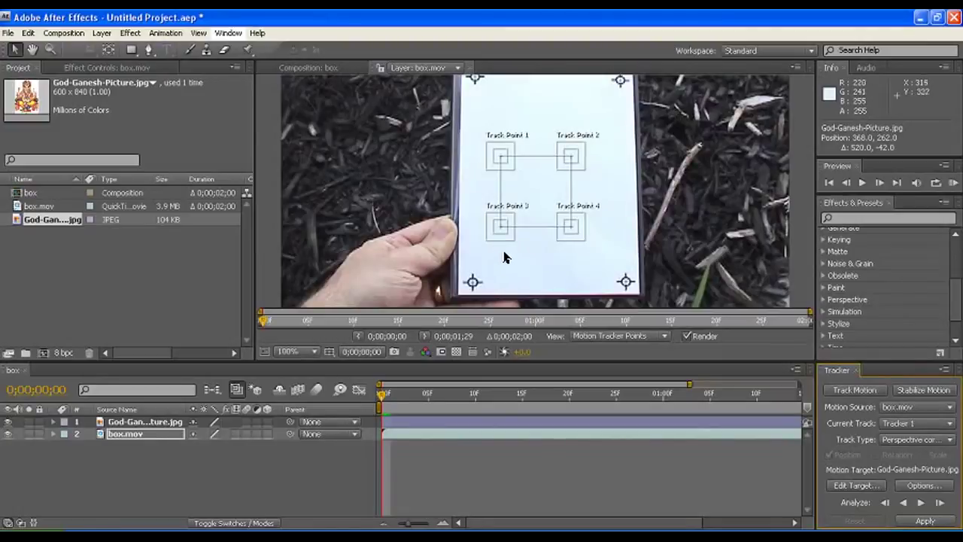
key("period")
key("h")
left_click_drag(512, 218, 547, 79)
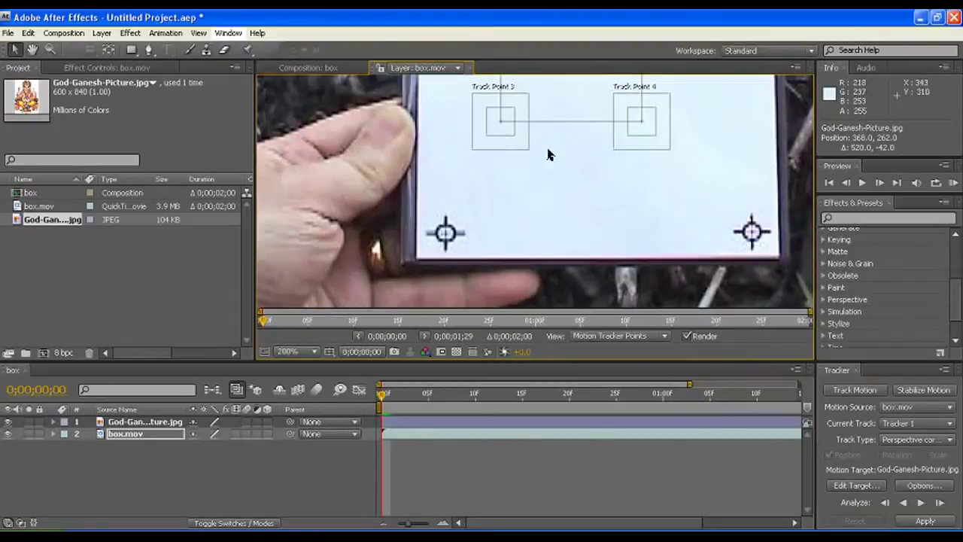
left_click_drag(543, 177, 542, 185)
key("v")
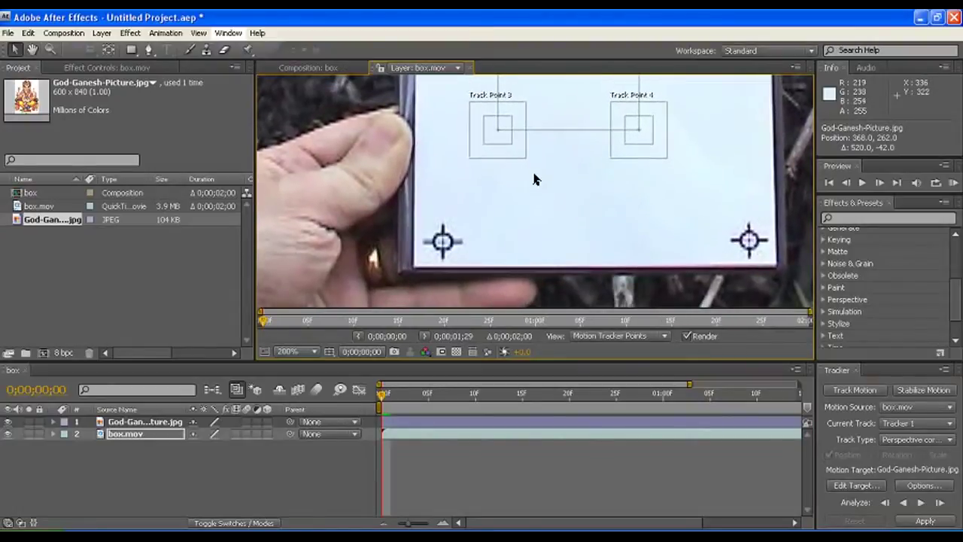
key("period")
key("h")
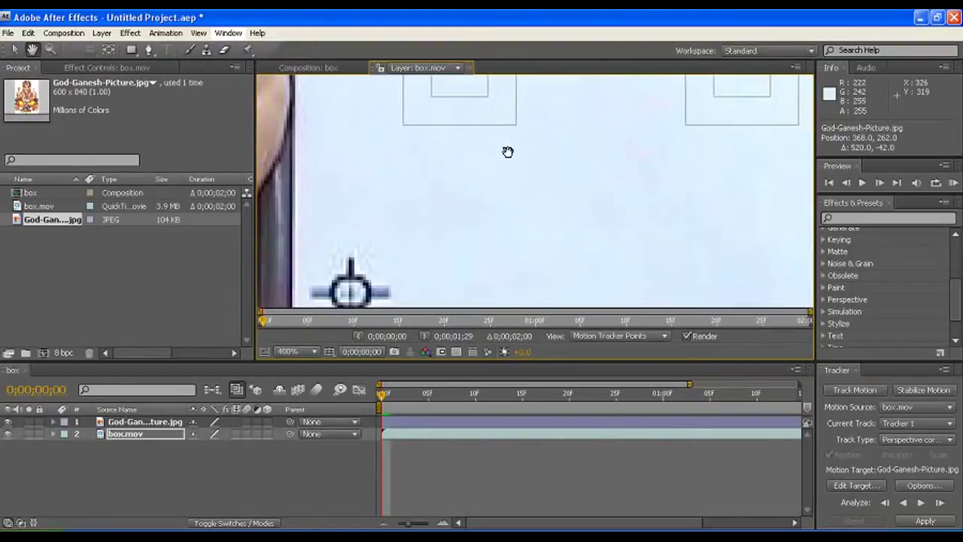
left_click_drag(507, 151, 536, 200)
key("v")
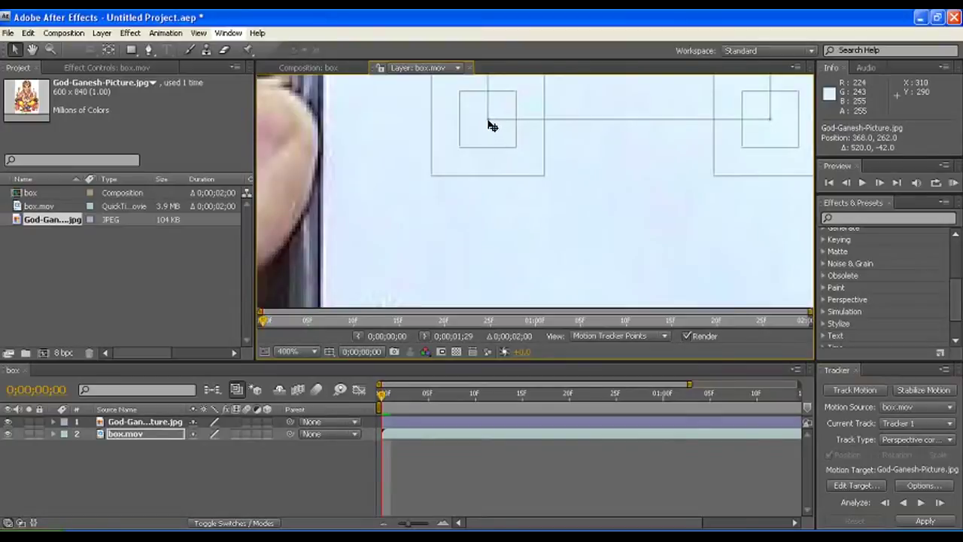
Undo the stray attach-point move and set Track Point 3 on the lower-left crosshair
mouse_move(490, 125)
left_mouse_down()
mouse_move(632, 165)
mouse_move(615, 195)
left_mouse_up()
key("ctrl+z")
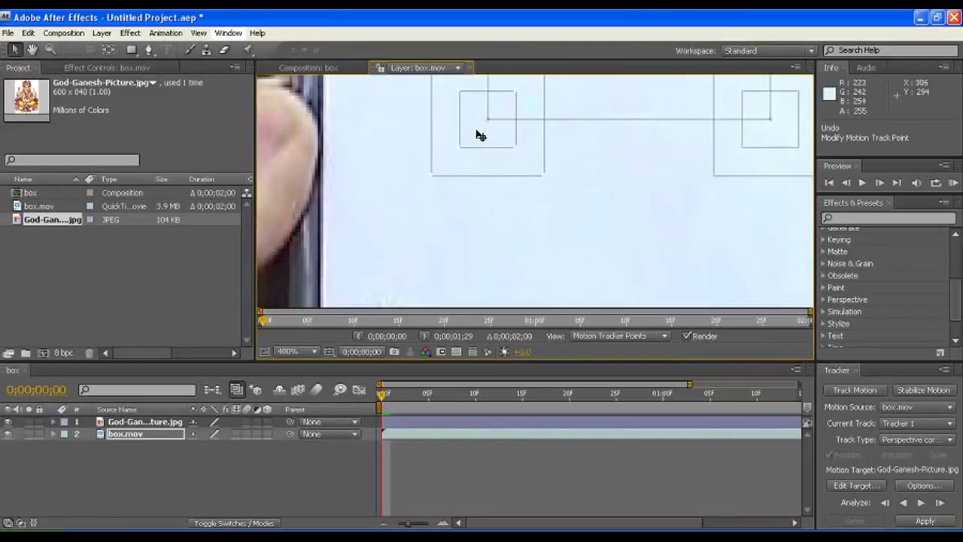
left_click_drag(476, 142, 419, 250)
key("h")
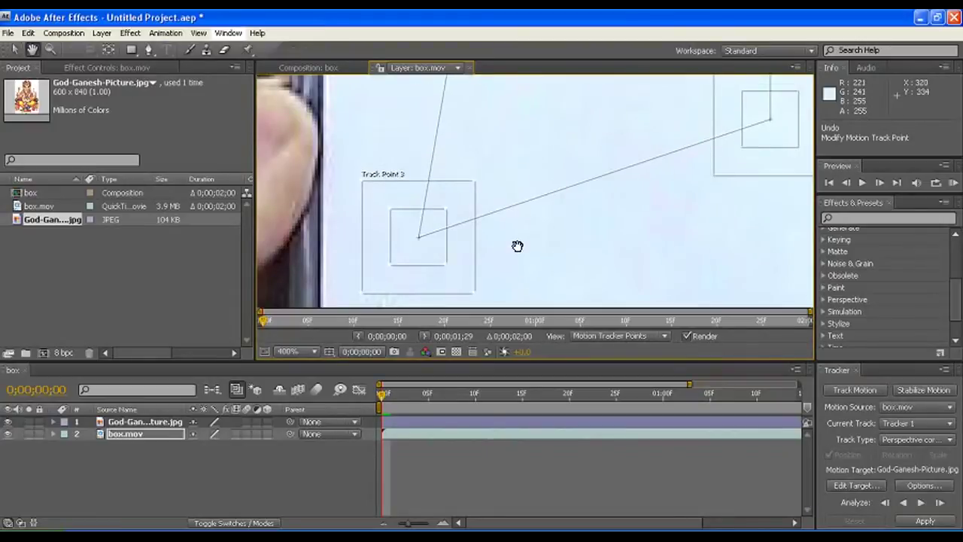
left_click_drag(516, 247, 525, 131)
key("v")
left_click_drag(417, 142, 376, 249)
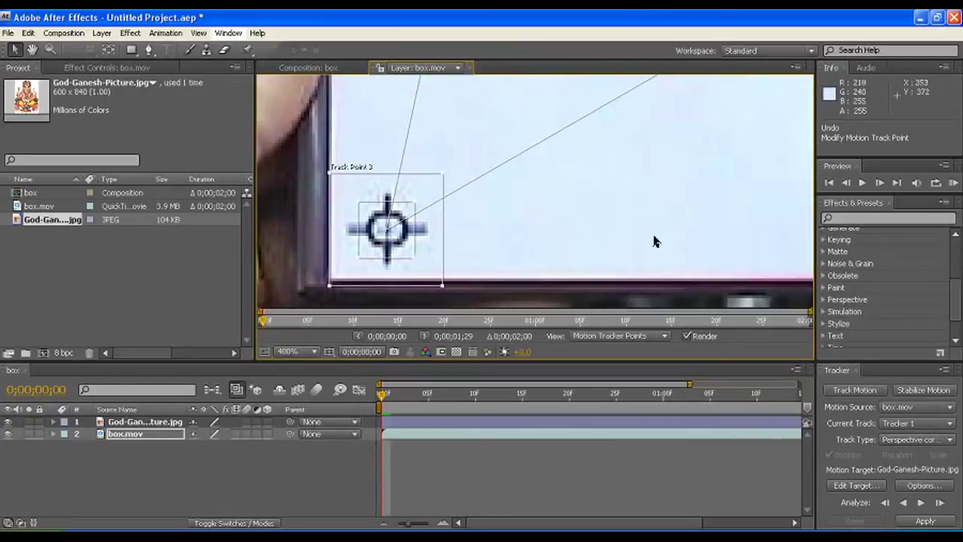
Place Track Point 4 on the card's lower-right crosshair
key("h")
left_click_drag(691, 168, 490, 196)
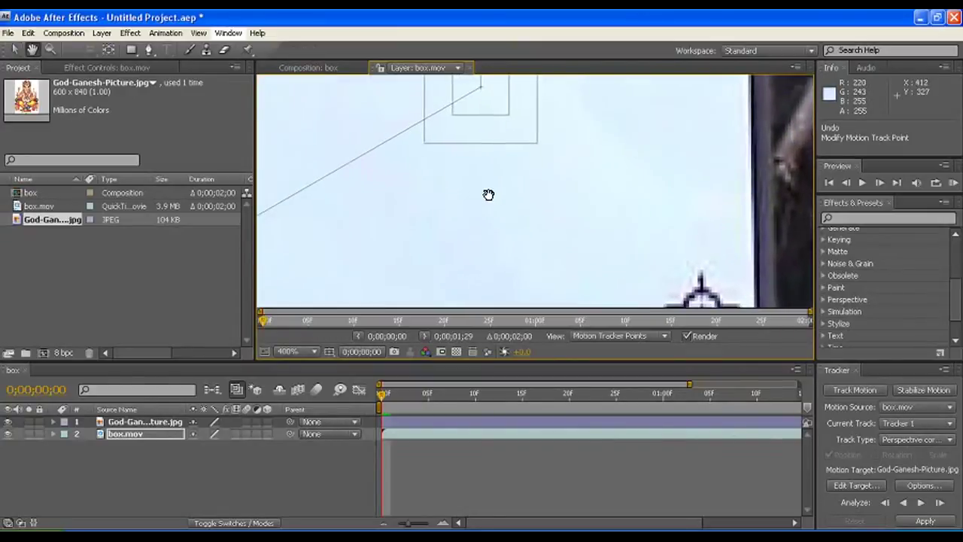
key("v")
mouse_move(505, 112)
left_mouse_down()
mouse_move(691, 241)
mouse_move(596, 118)
mouse_move(632, 203)
left_mouse_up()
key("h")
key("v")
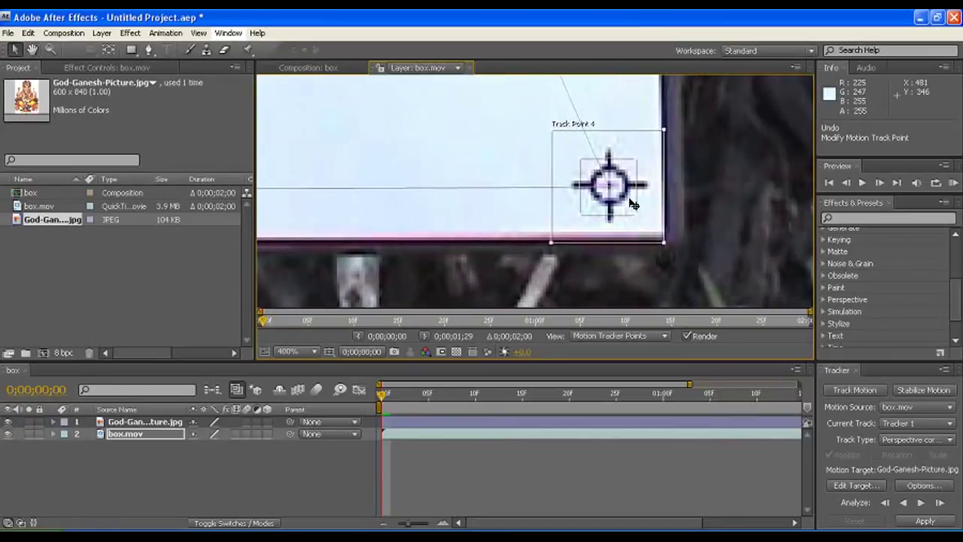
Place Track Point 2 on the card's top-right crosshair
key("h")
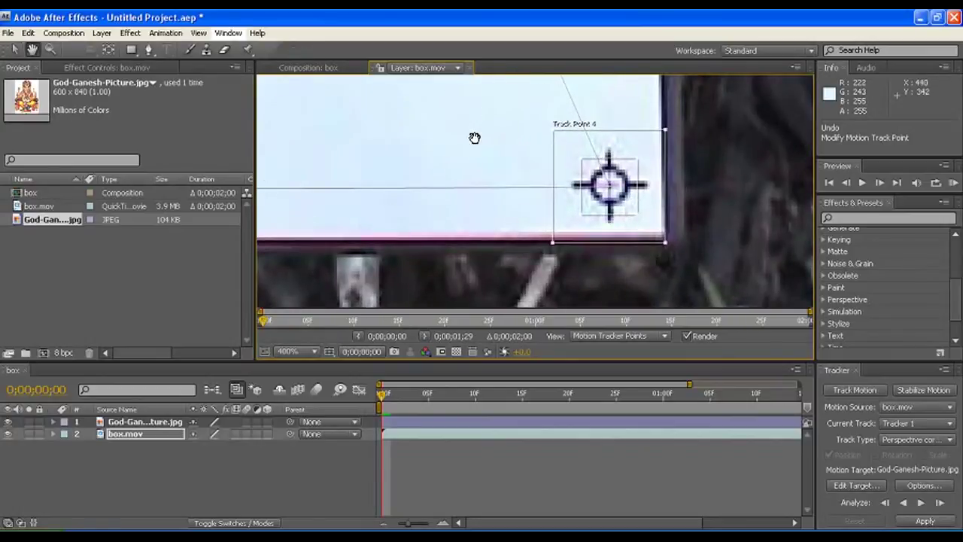
mouse_move(475, 136)
left_mouse_down()
mouse_move(526, 311)
mouse_move(530, 279)
mouse_move(598, 269)
left_mouse_up()
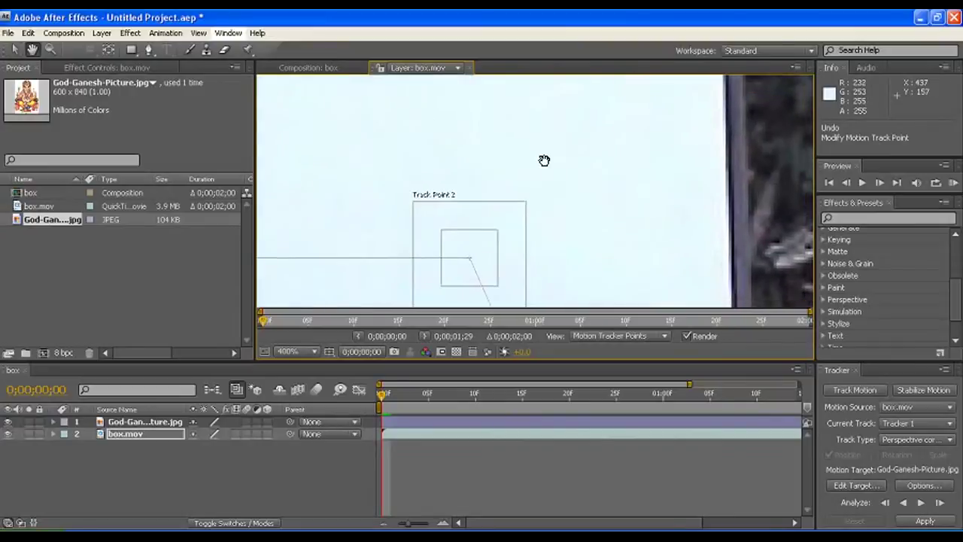
key("v")
mouse_move(479, 245)
left_mouse_down()
mouse_move(623, 129)
mouse_move(559, 263)
mouse_move(583, 87)
left_mouse_up()
key("h")
key("v")
key("h")
left_click_drag(578, 177, 541, 260)
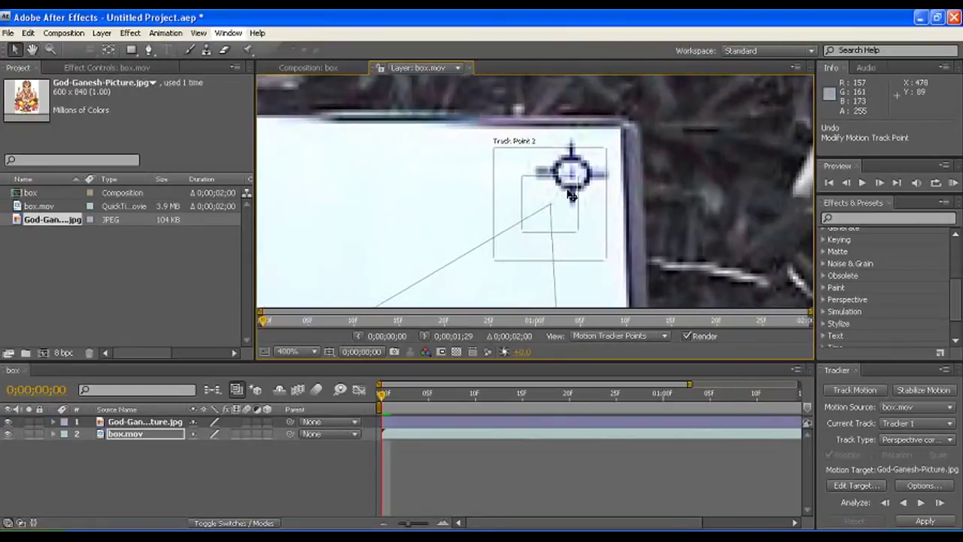
key("v")
Place Track Point 1 on the card's top-left crosshair
key("h")
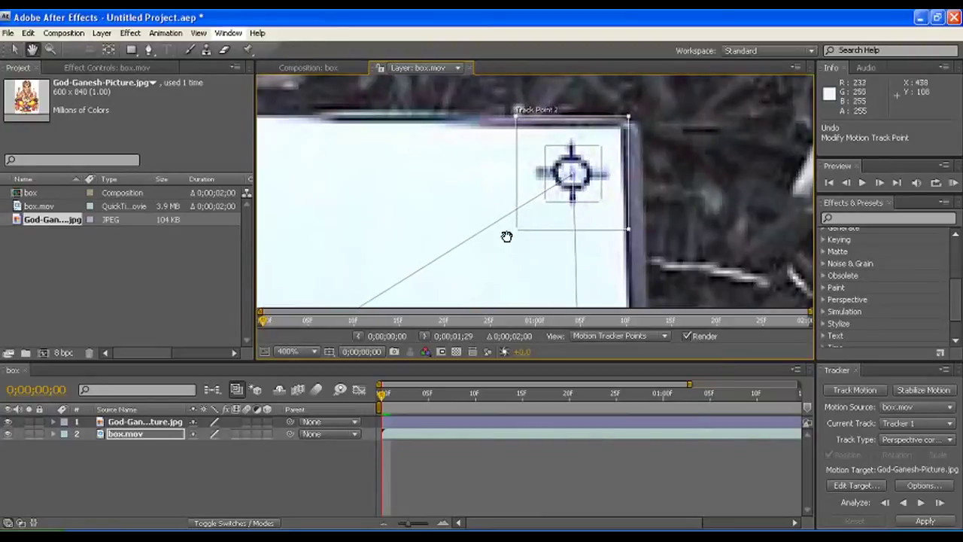
left_click_drag(507, 237, 717, 112)
scroll(500, 224, "down", 3)
key("v")
left_click_drag(499, 224, 430, 85)
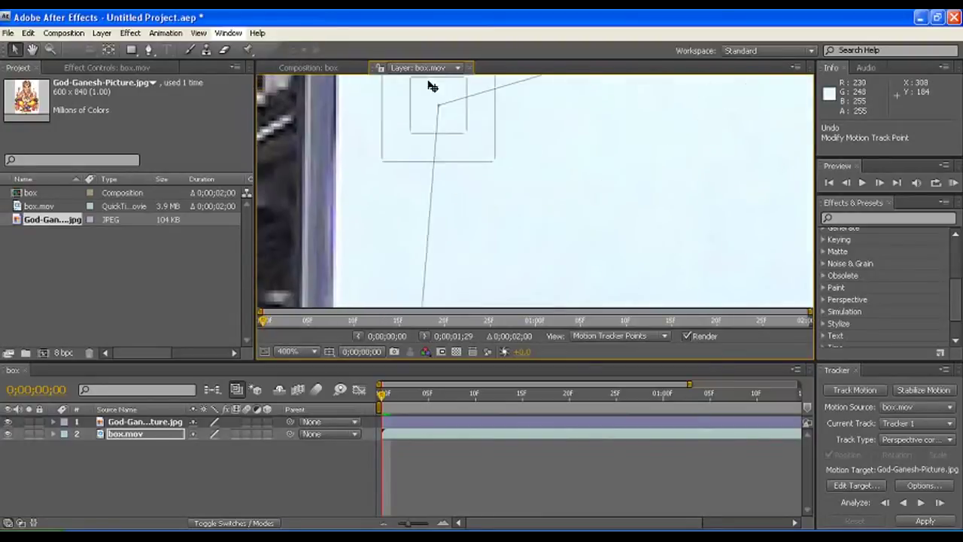
key("h")
mouse_move(429, 134)
left_mouse_down()
mouse_move(426, 283)
mouse_move(400, 98)
left_mouse_up()
key("v")
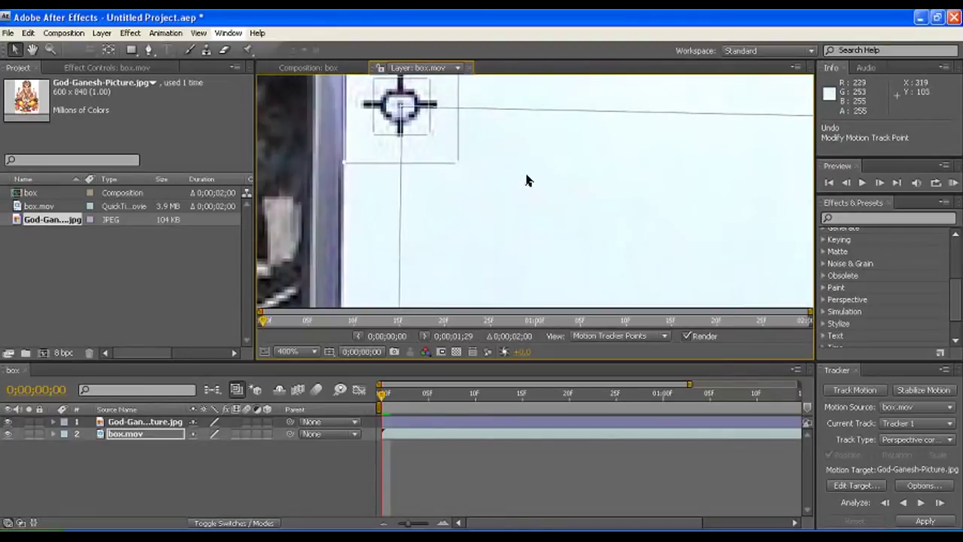
scroll(549, 213, "down", 1)
scroll(557, 219, "down", 1)
scroll(564, 222, "down", 1)
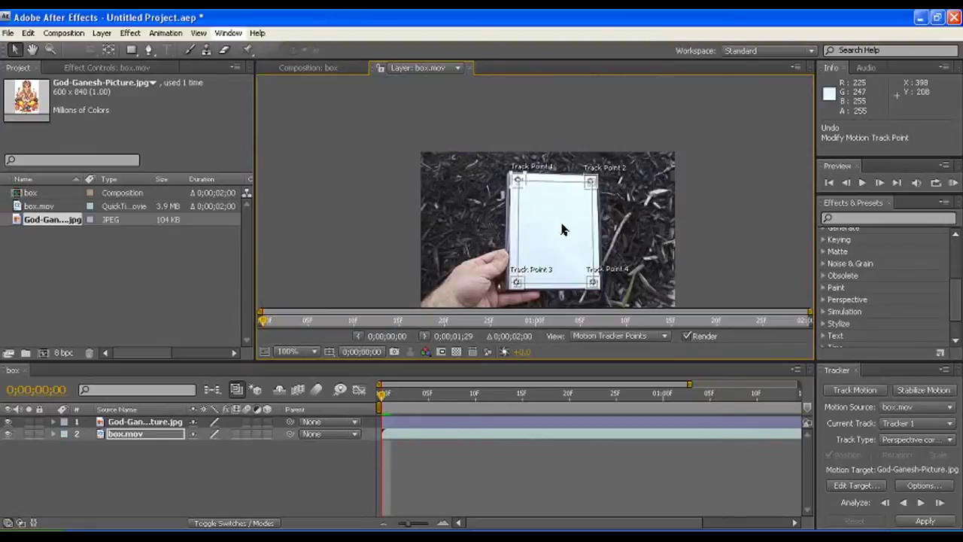
key("h")
left_click_drag(557, 193, 553, 189)
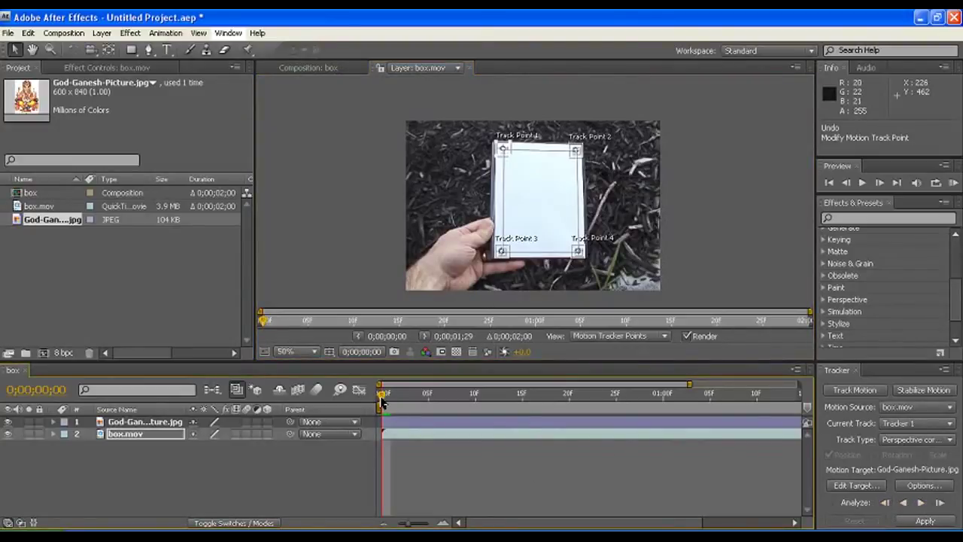
left_click_drag(382, 399, 710, 394)
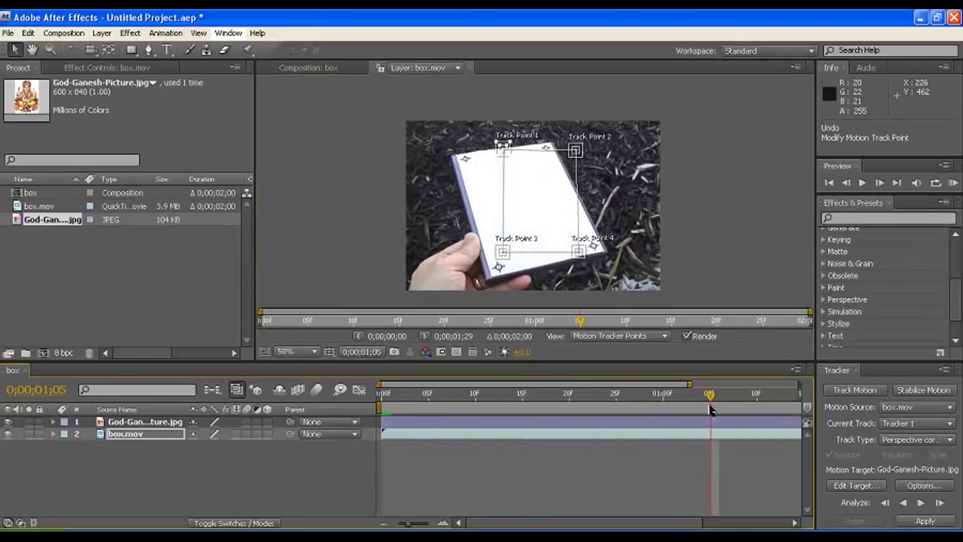
left_click_drag(709, 410, 382, 410)
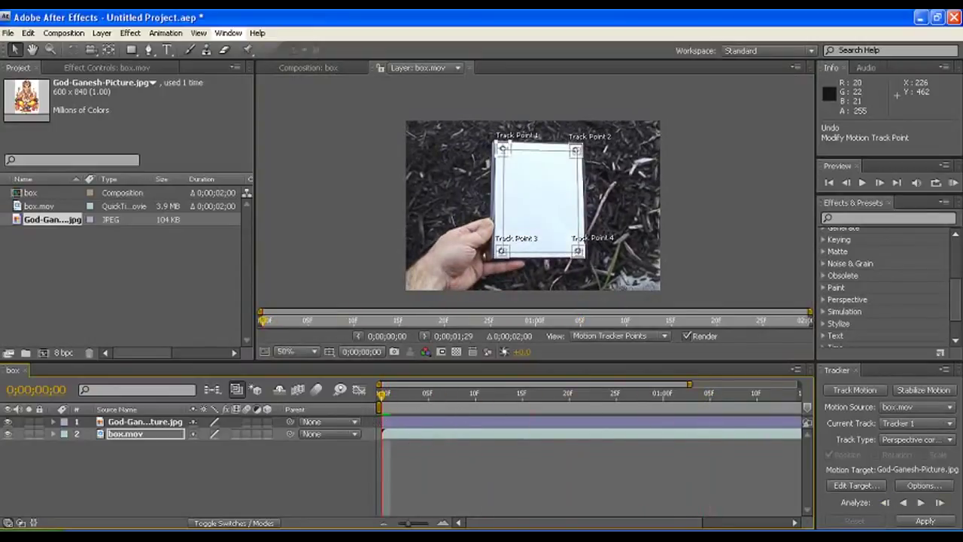
Analyze the four corners forward through the clip, return to 0;00;00;00, and open Edit Target
left_click(922, 503)
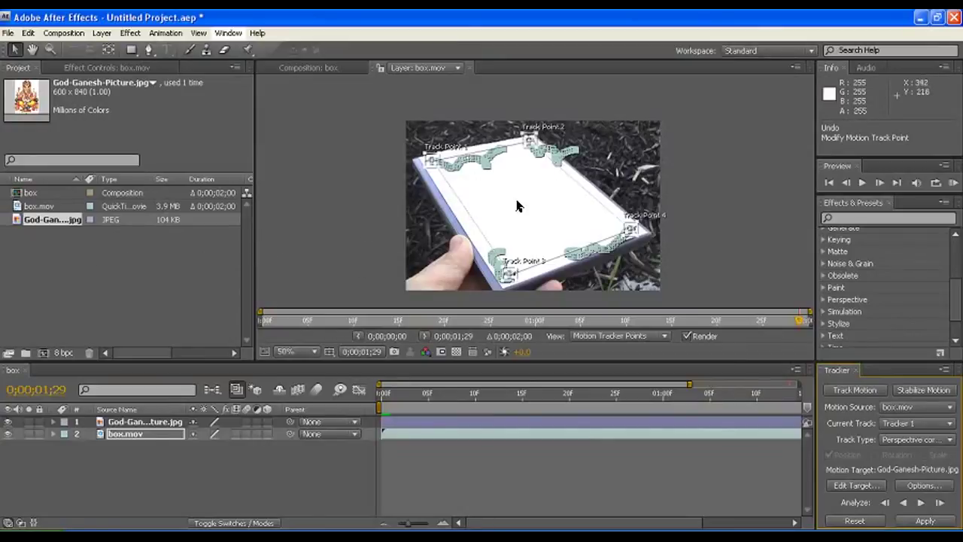
left_click(419, 394)
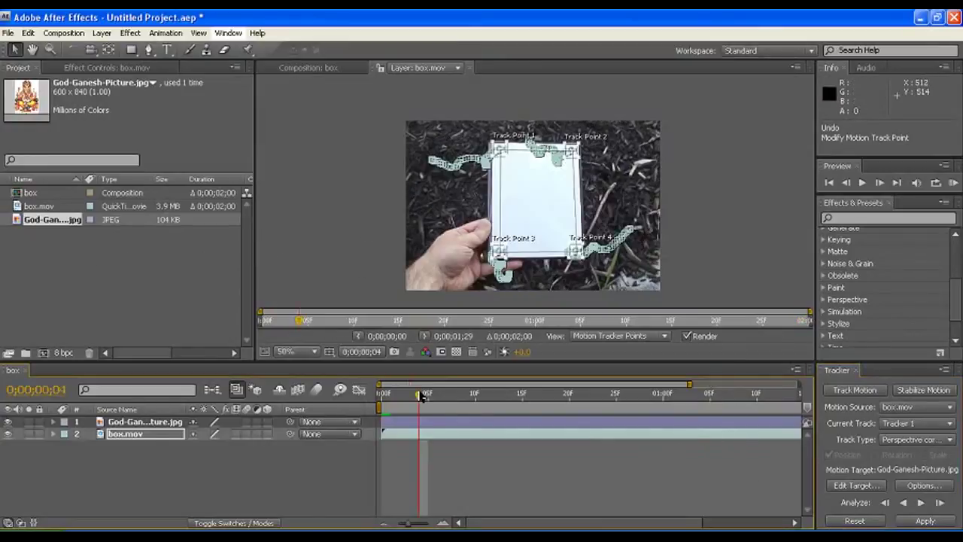
left_click_drag(412, 394, 382, 395)
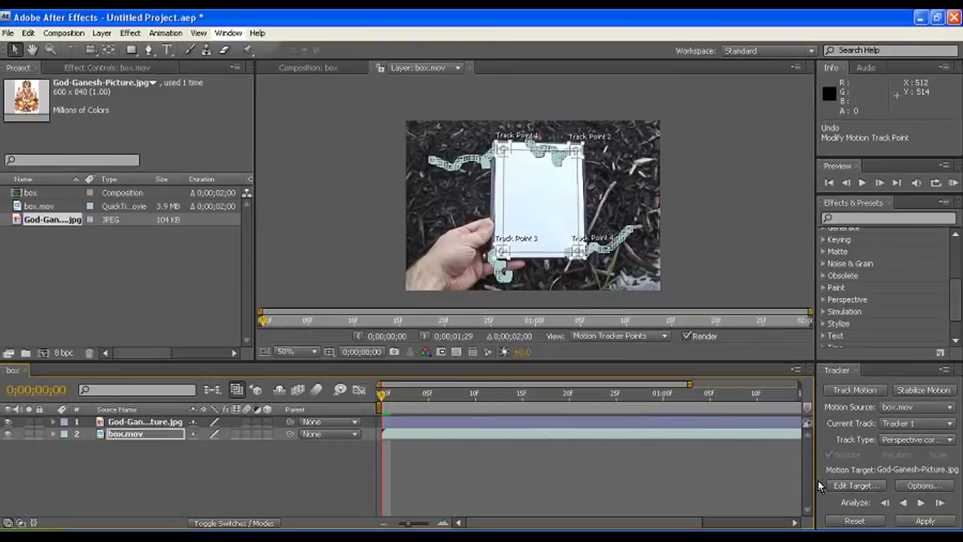
left_click(862, 487)
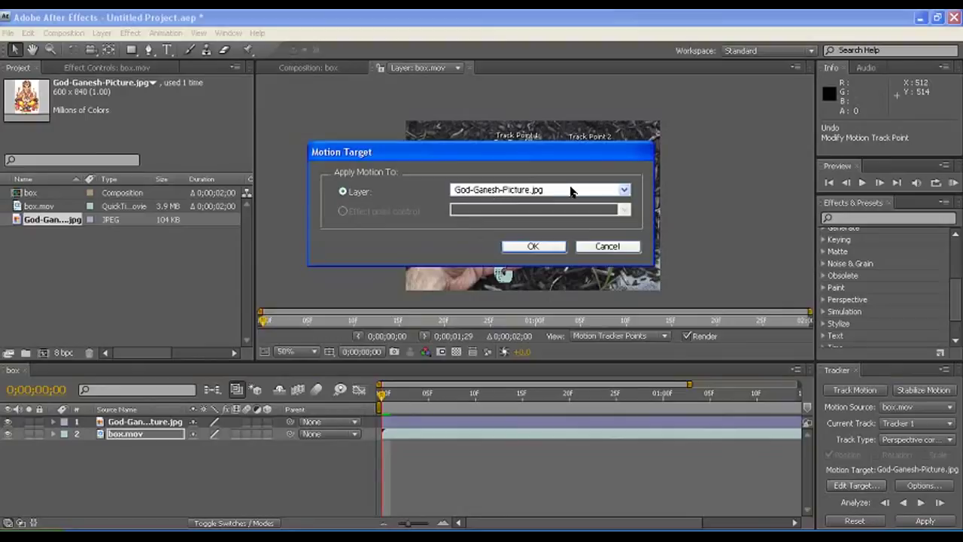
Confirm God-Ganesh-Picture.jpg as the motion target and apply the track as Corner Pin keyframes
left_click(627, 192)
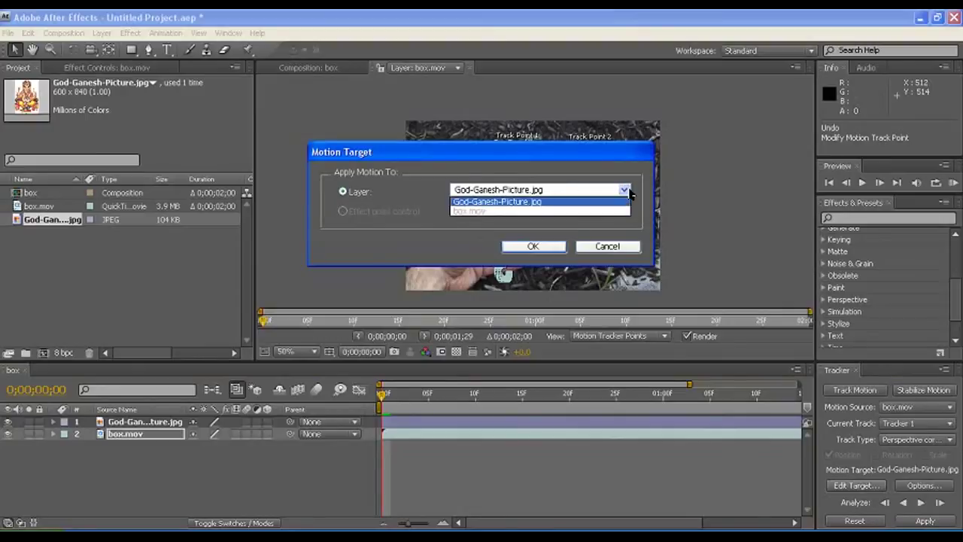
left_click(527, 202)
left_click(533, 248)
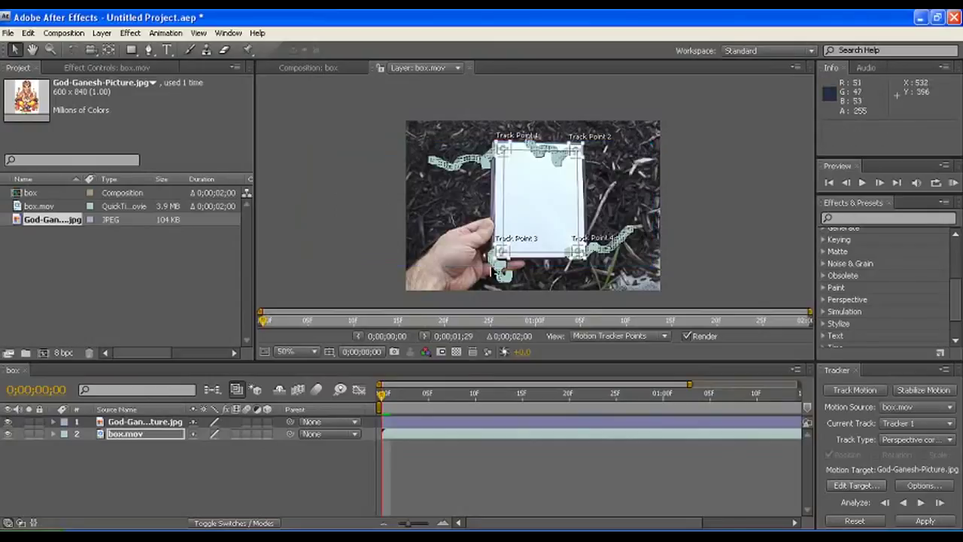
left_click(924, 520)
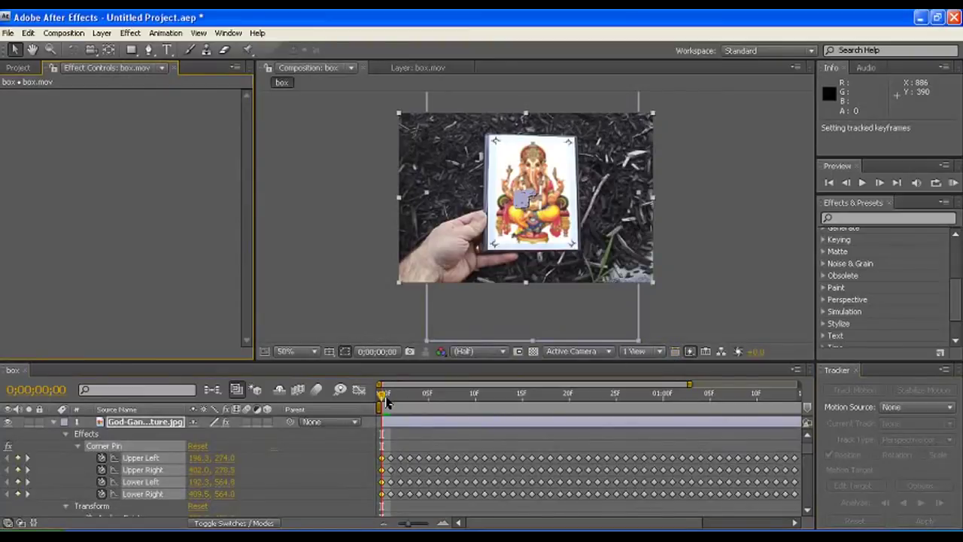
Play and scrub the box comp at 100% view, checking the Ganesh picture stays on the card
key("space")
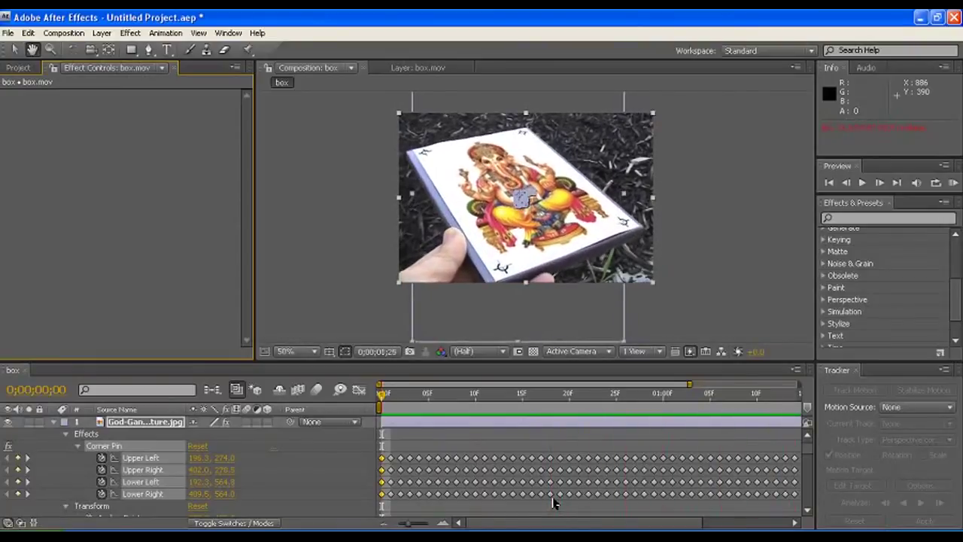
key("space")
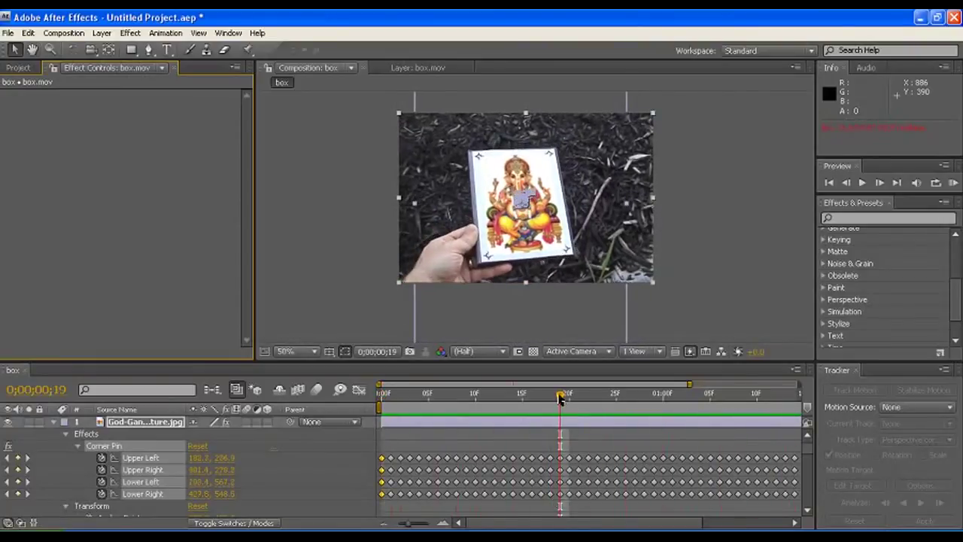
mouse_move(561, 399)
left_mouse_down()
mouse_move(626, 397)
mouse_move(608, 414)
left_mouse_up()
key("slash")
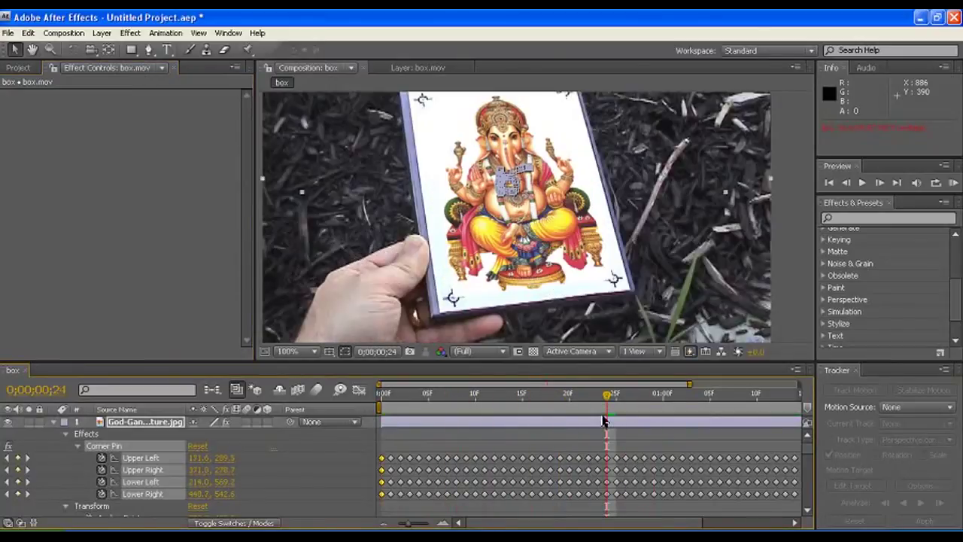
mouse_move(608, 398)
left_mouse_down()
mouse_move(464, 413)
mouse_move(623, 376)
mouse_move(786, 374)
left_mouse_up()
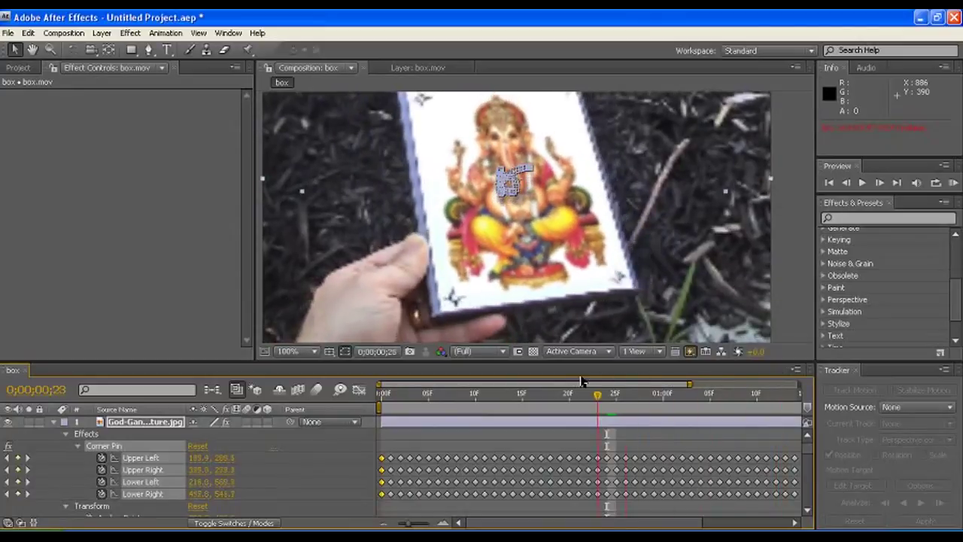
left_click_drag(786, 374, 389, 395)
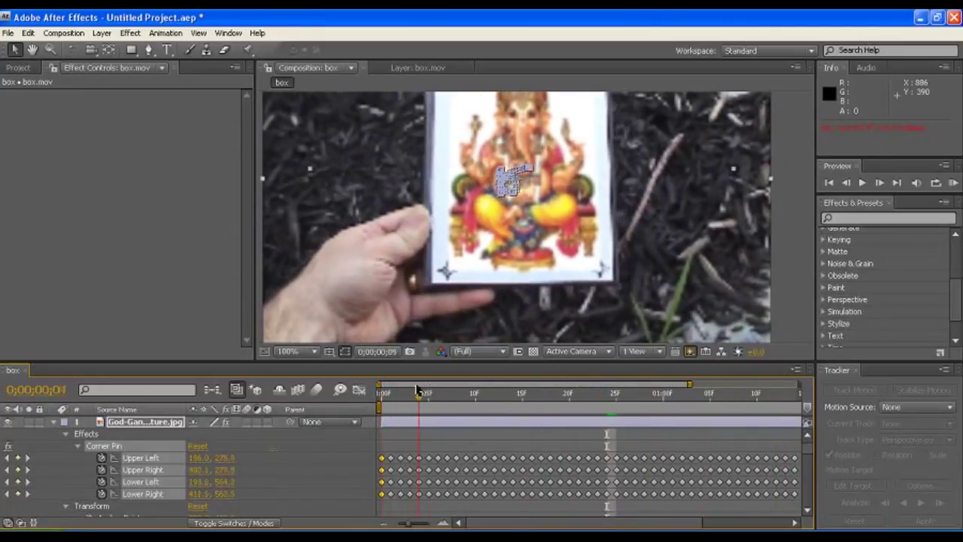
key("h")
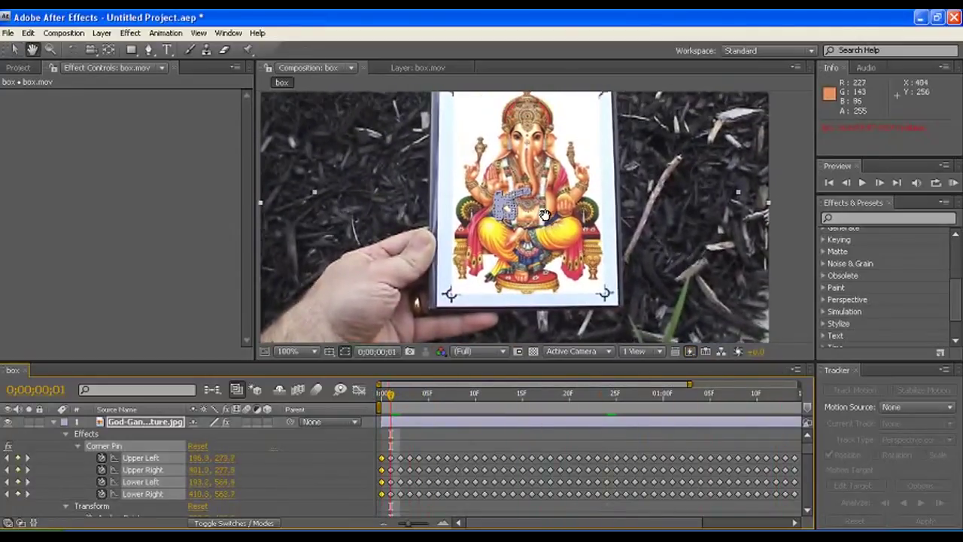
left_click_drag(547, 182, 540, 237)
key("v")
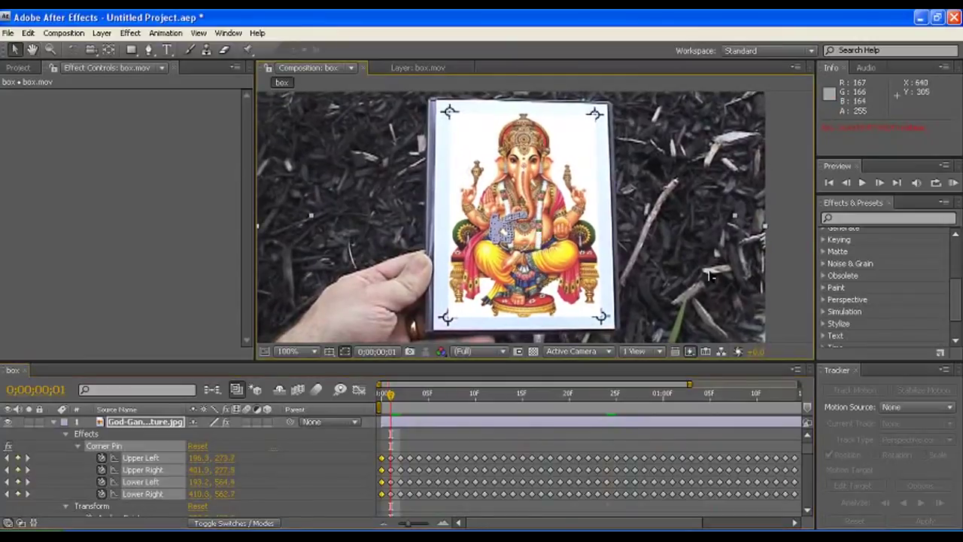